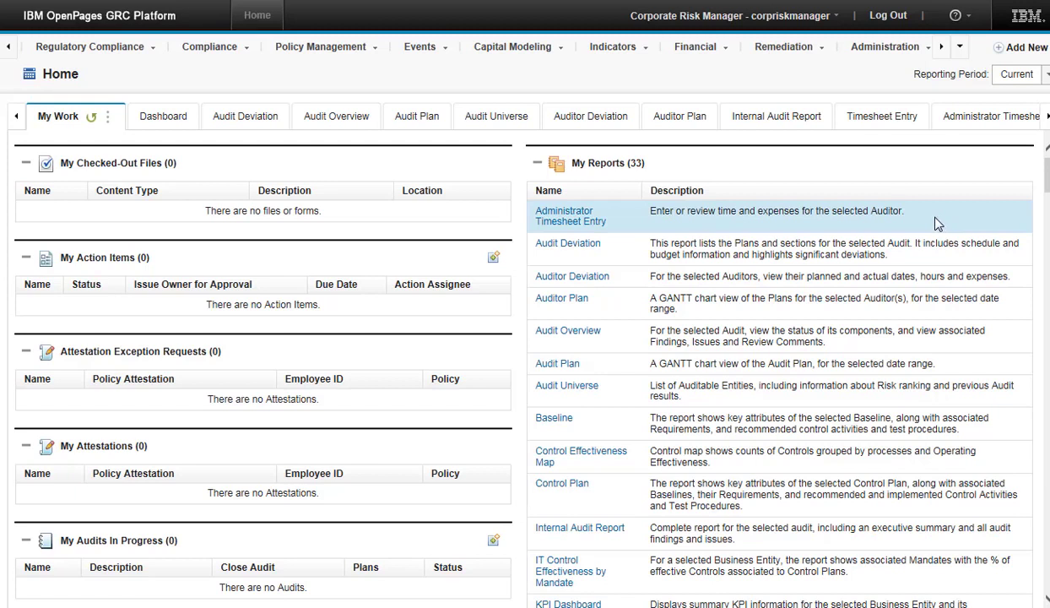
# - Open the Issues list and start adding a new issue, proceeding to its properties without choosing a parent
pyautogui.click(801, 56)
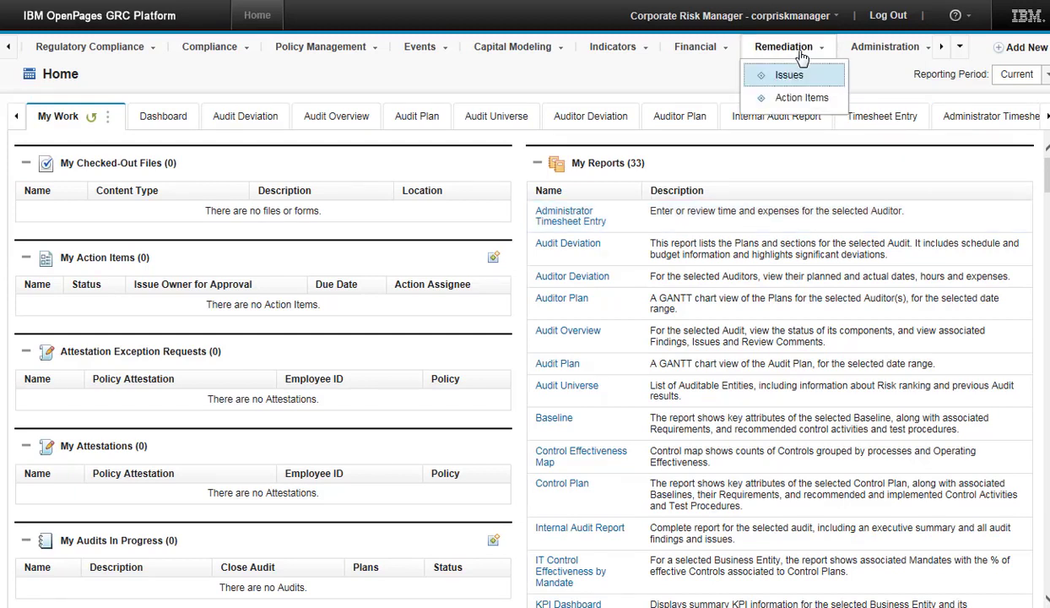
pyautogui.click(796, 81)
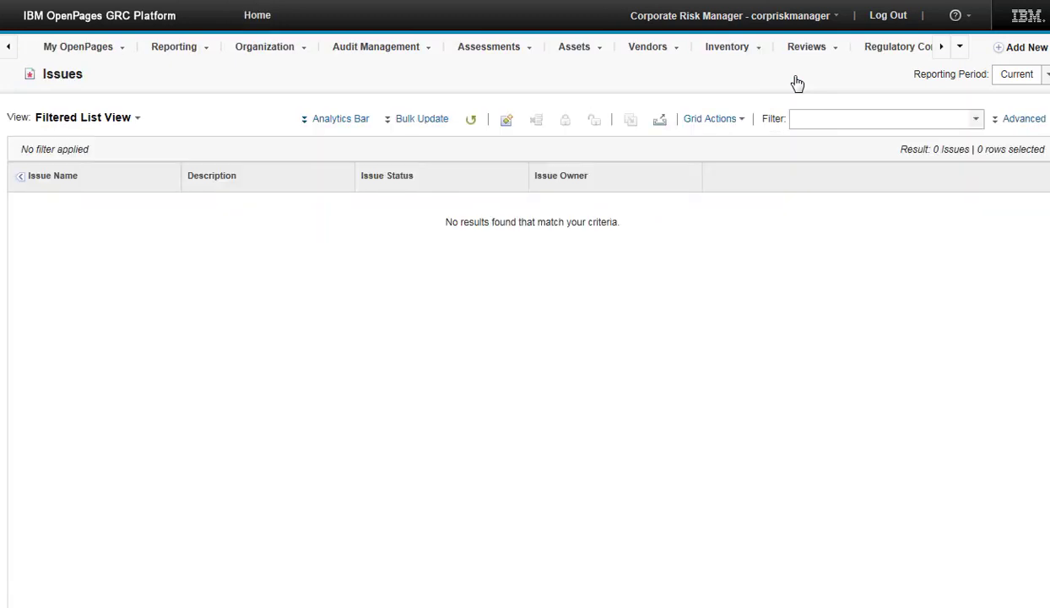
pyautogui.click(507, 119)
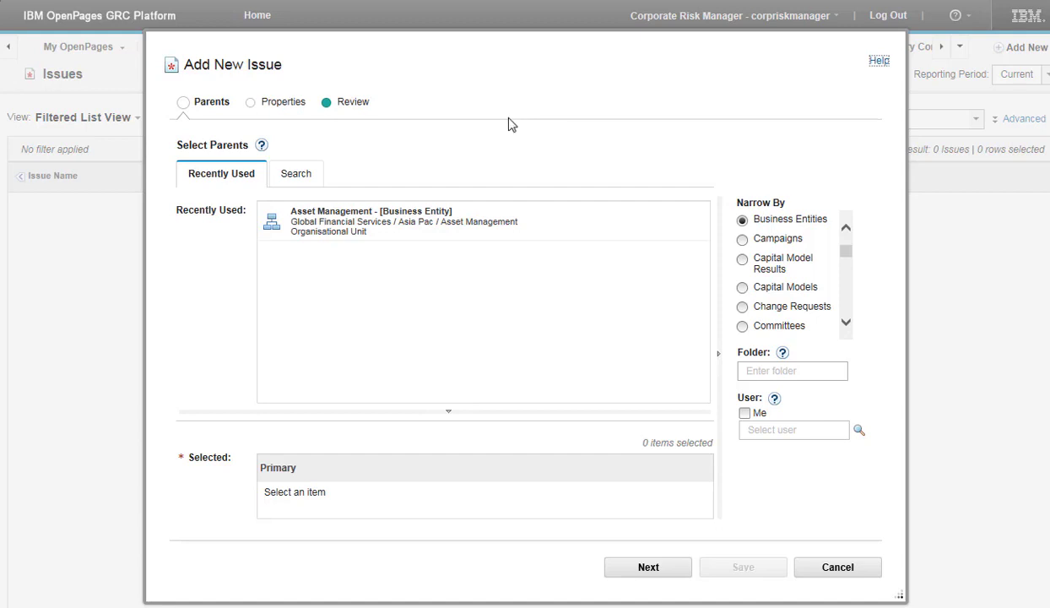
pyautogui.click(624, 574)
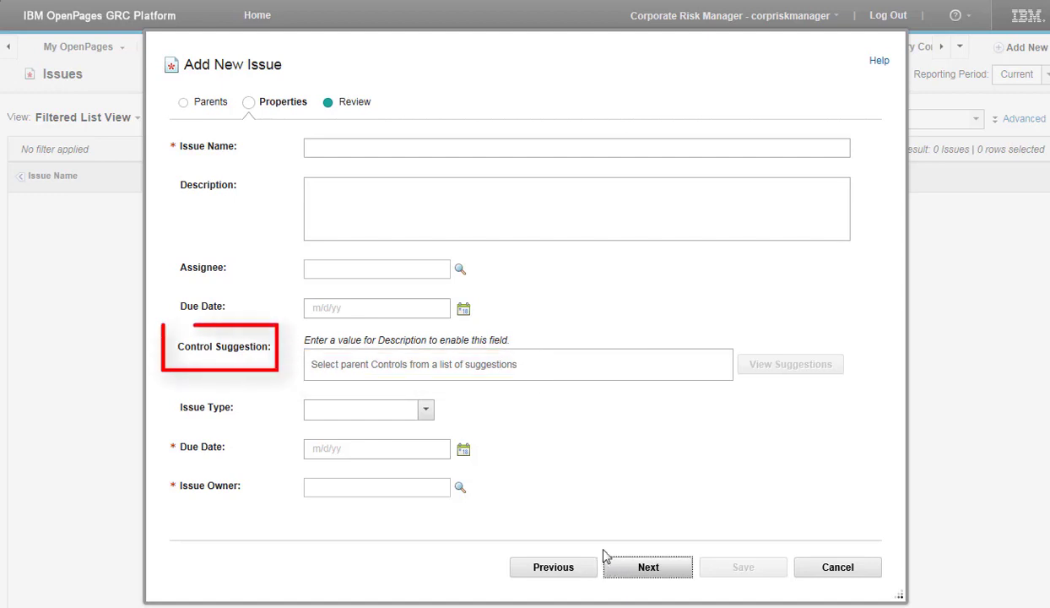
# - Name the new issue "ISS3424 for Audit 2017"
pyautogui.click(337, 146)
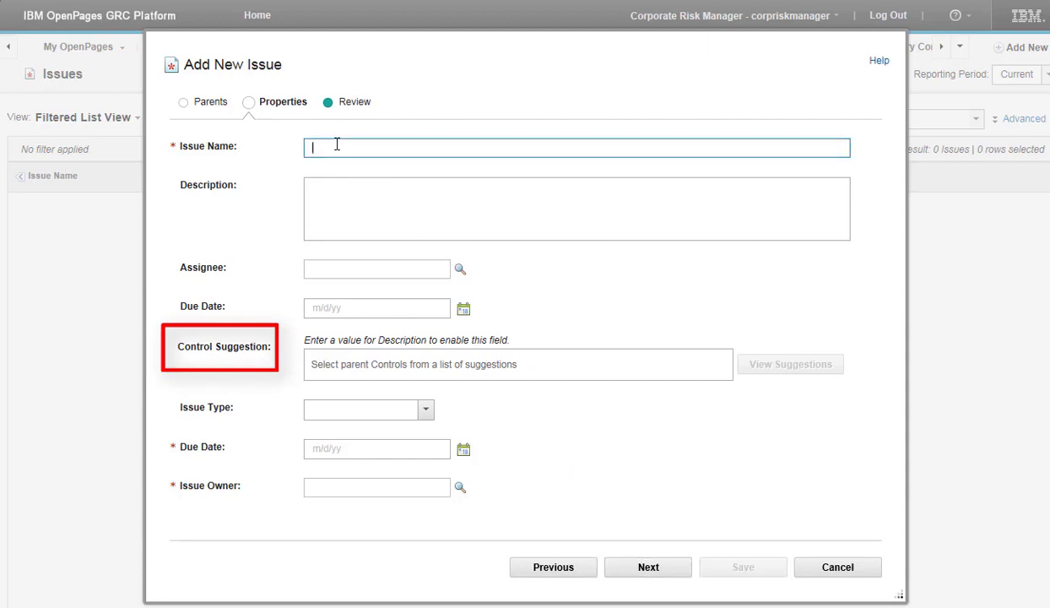
pyautogui.write('ISS3424')
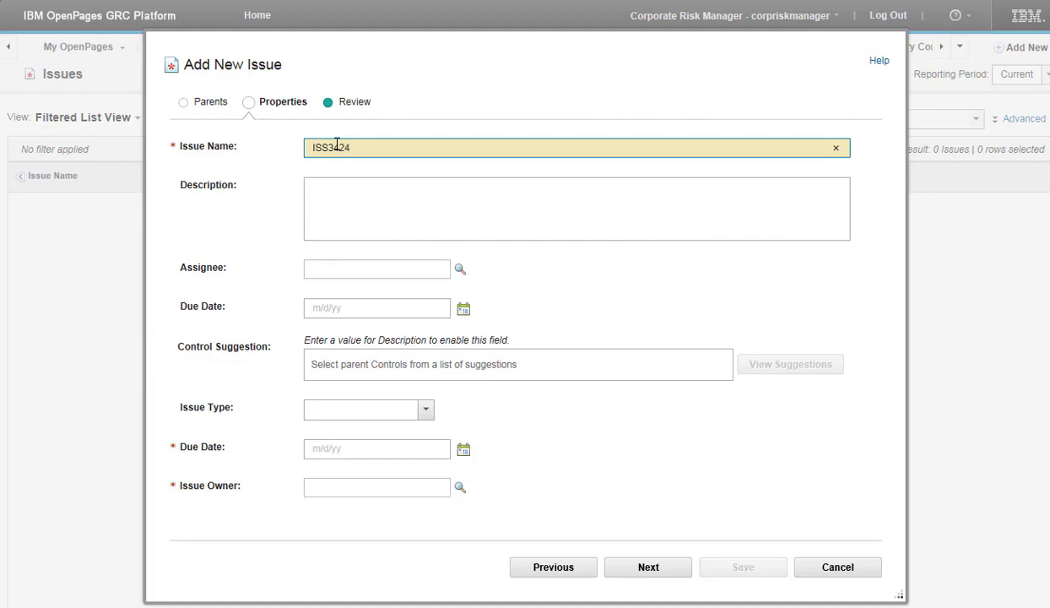
pyautogui.write(' for ')
pyautogui.write('Aug')
pyautogui.write('it 2017')
# - Describe the issue as "Proper employee background check not always performed"
pyautogui.click(359, 205)
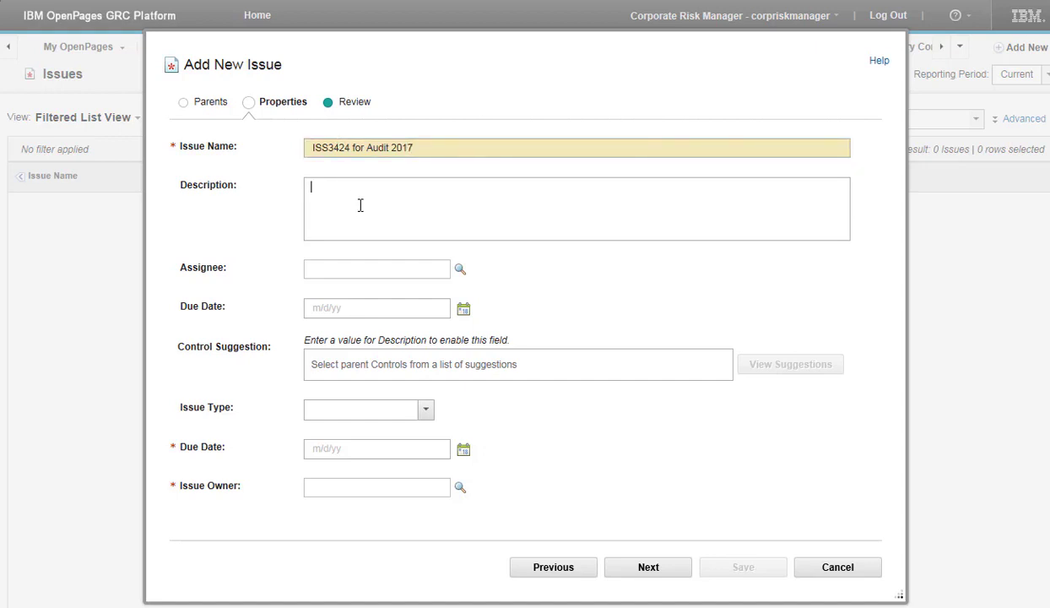
pyautogui.write('Pro')
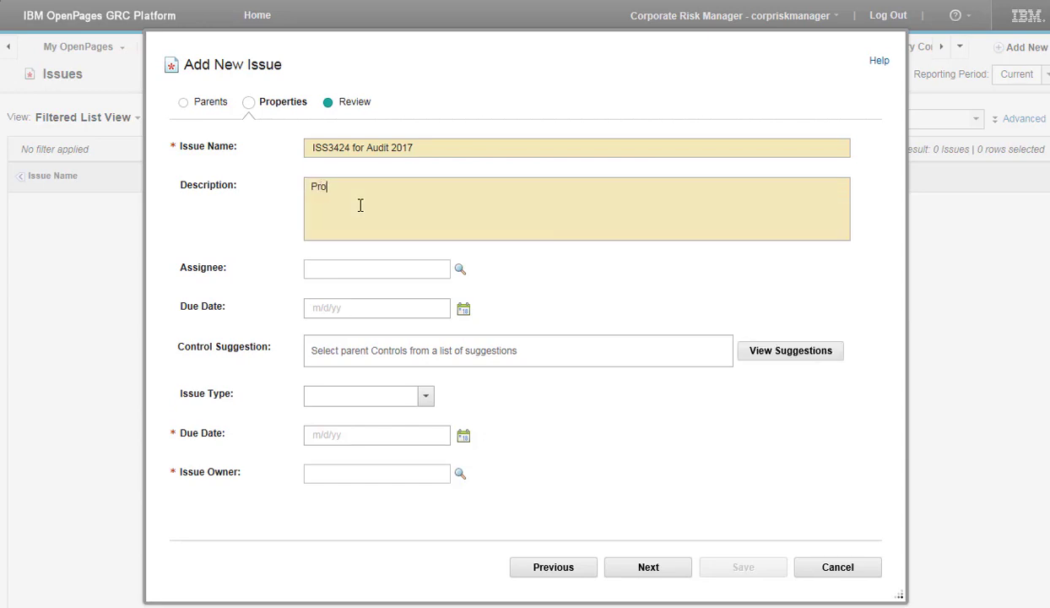
pyautogui.write('per employee background check not alway')
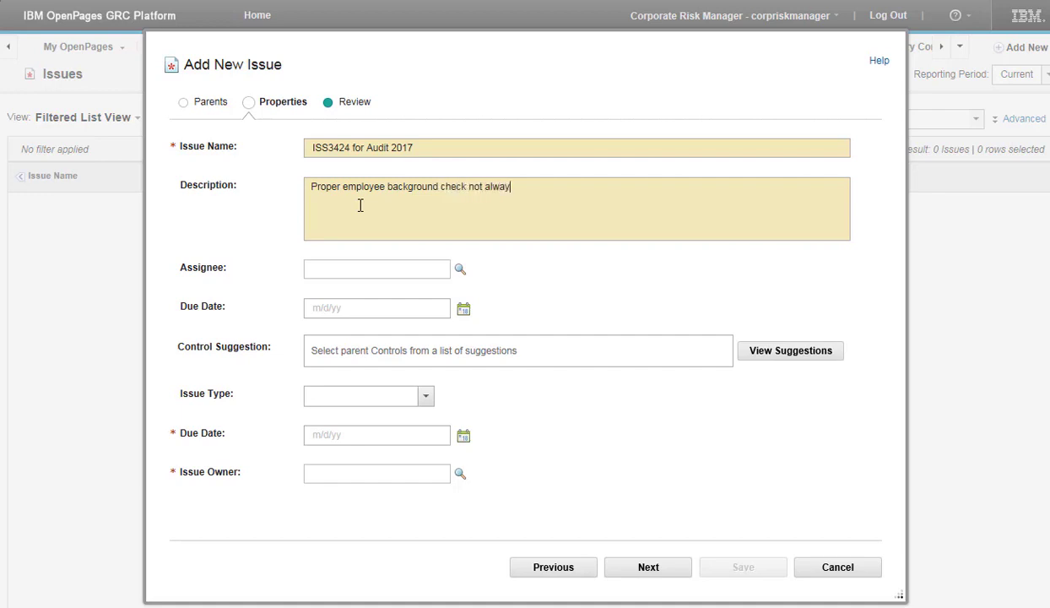
pyautogui.write('s performed')
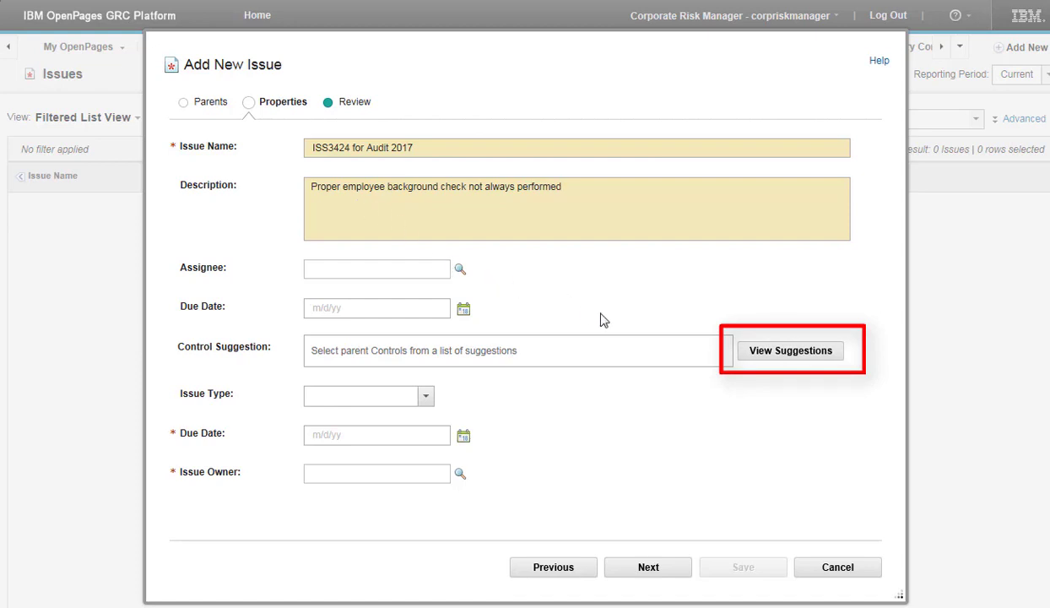
# - Choose 7.1.1 Screening from the control suggestions for the issue and review the issue's selected parents
pyautogui.click(770, 352)
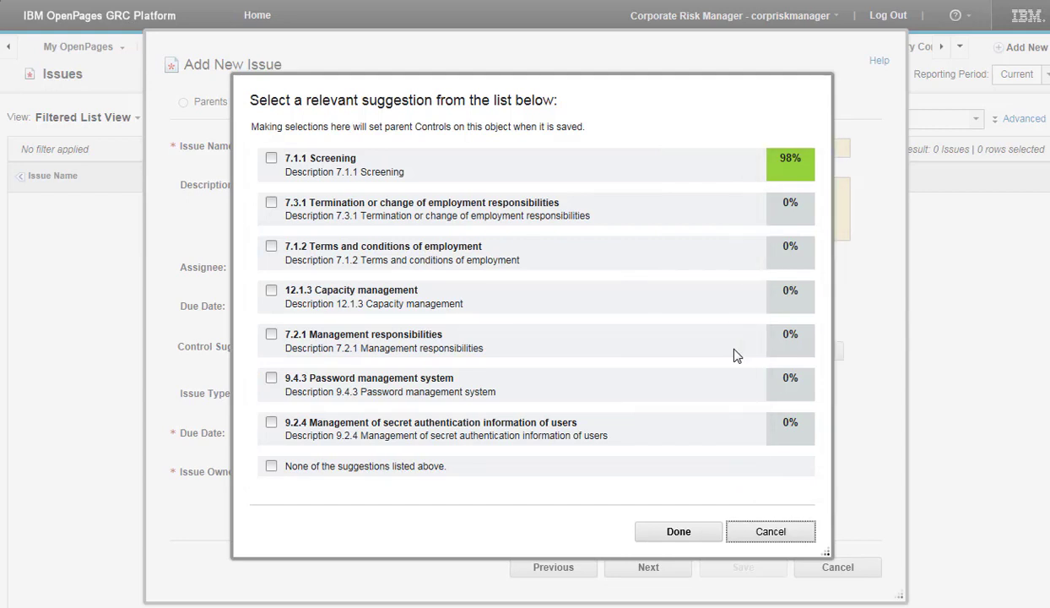
pyautogui.click(270, 160)
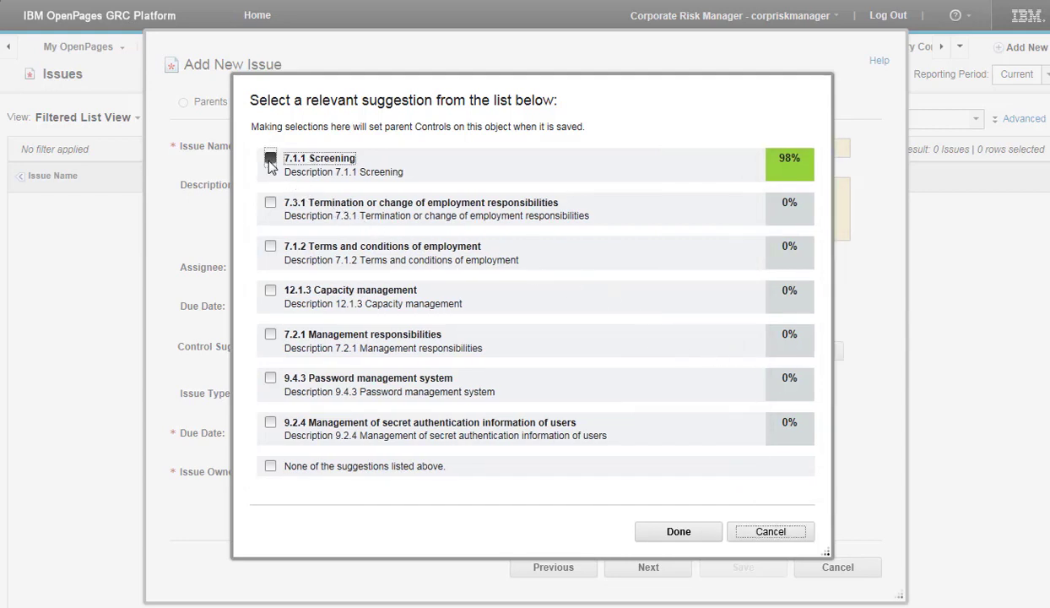
pyautogui.click(658, 531)
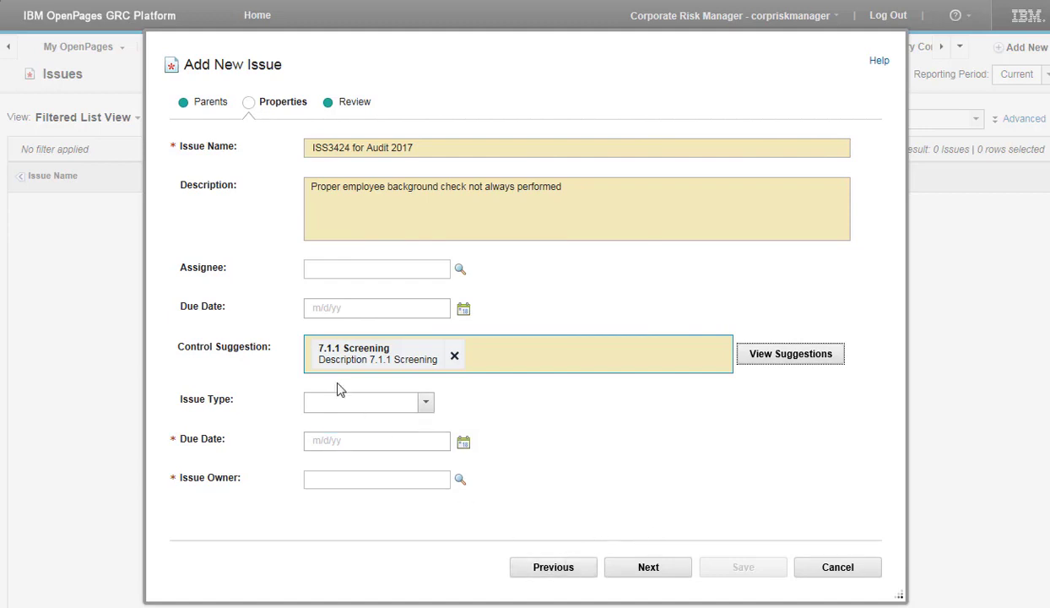
pyautogui.click(205, 108)
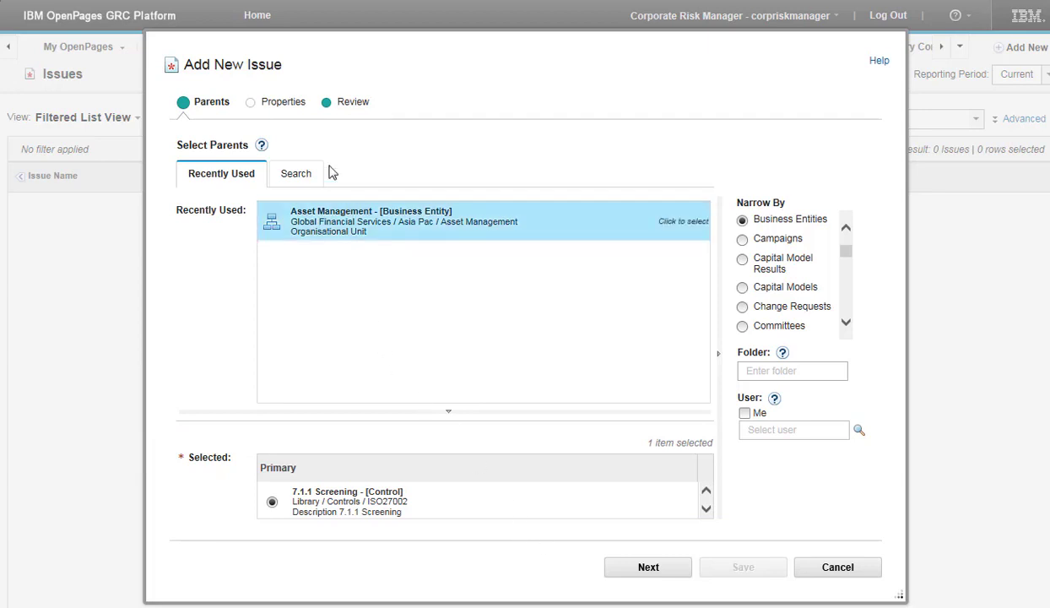
pyautogui.click(310, 103)
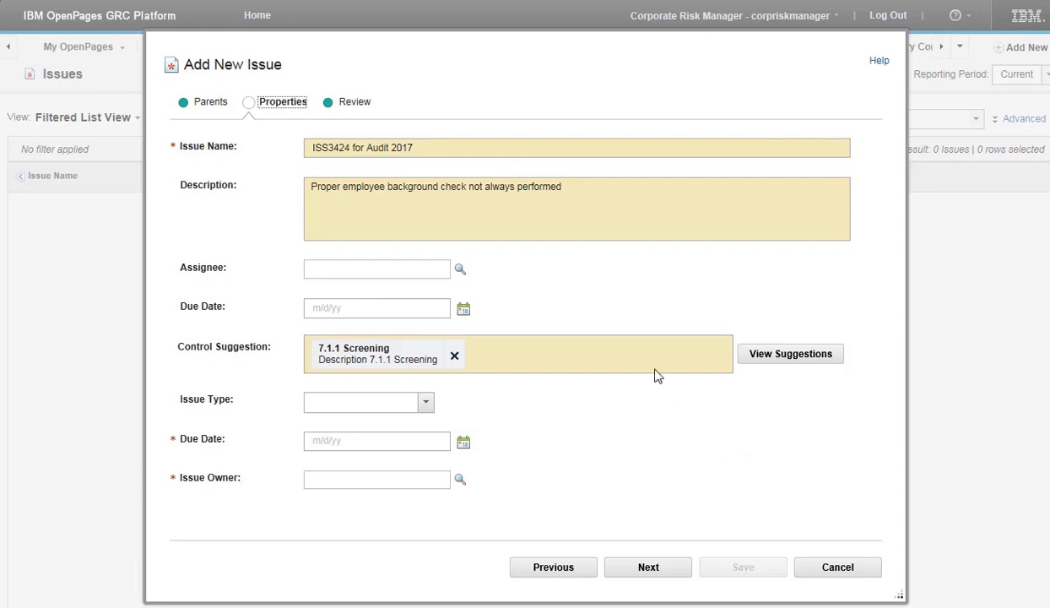
# - Replace the issue's description with "Operating procedures for employee on boarding are not up to date"
pyautogui.moveTo(563, 187); pyautogui.dragTo(274, 192)
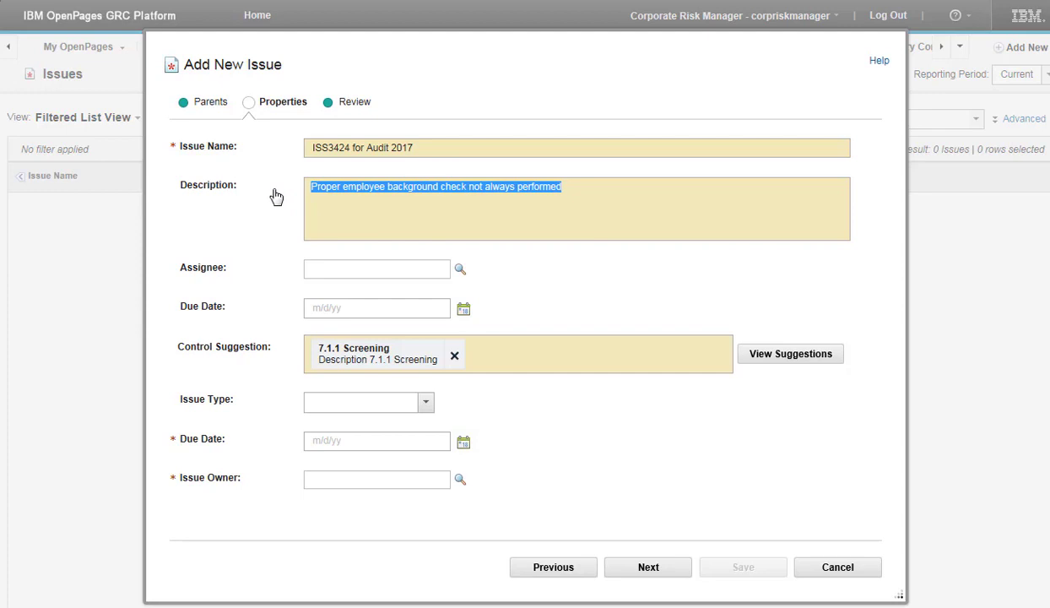
pyautogui.write('Operat')
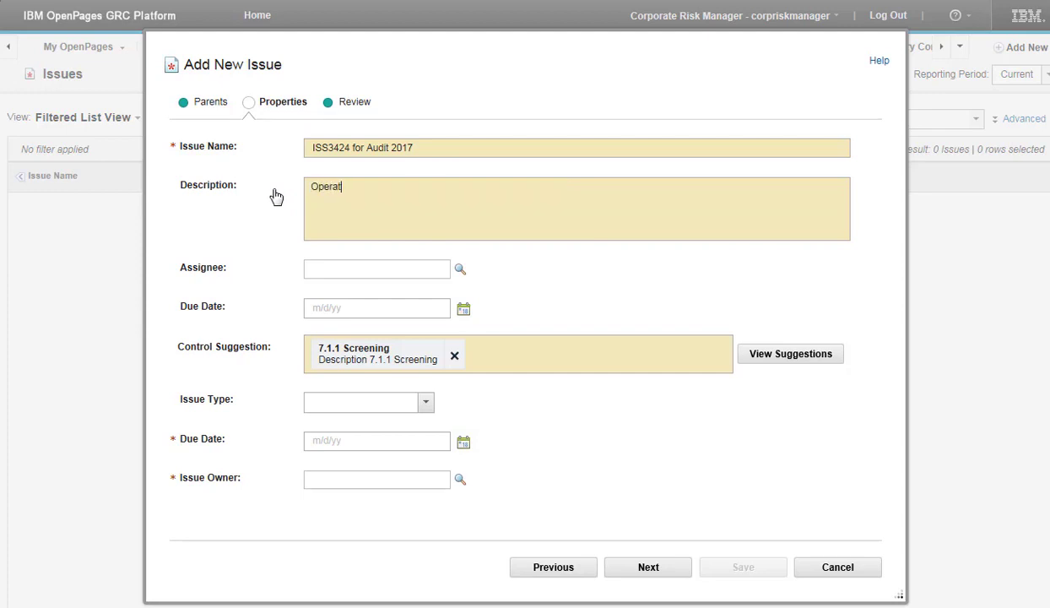
pyautogui.write('ing procedures for empl')
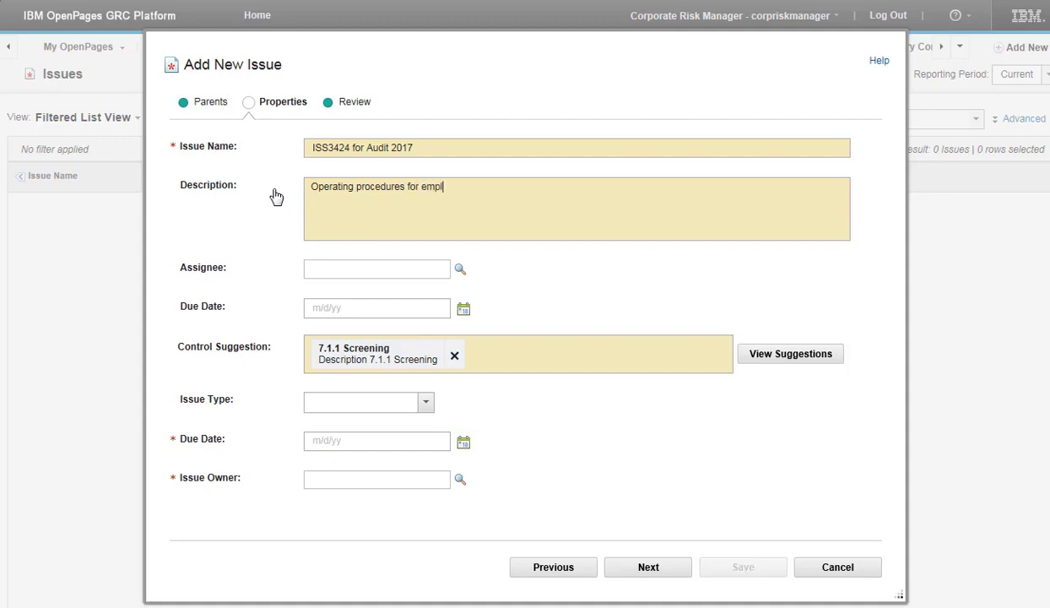
pyautogui.write('oyee onboarding ')
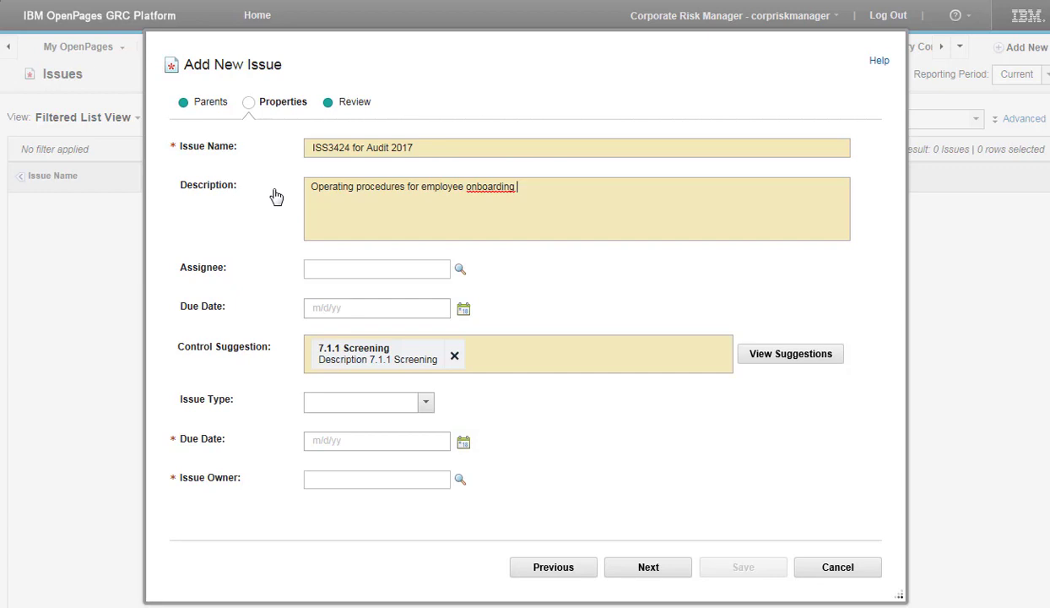
pyautogui.write('are not up to date')
pyautogui.click(478, 186)
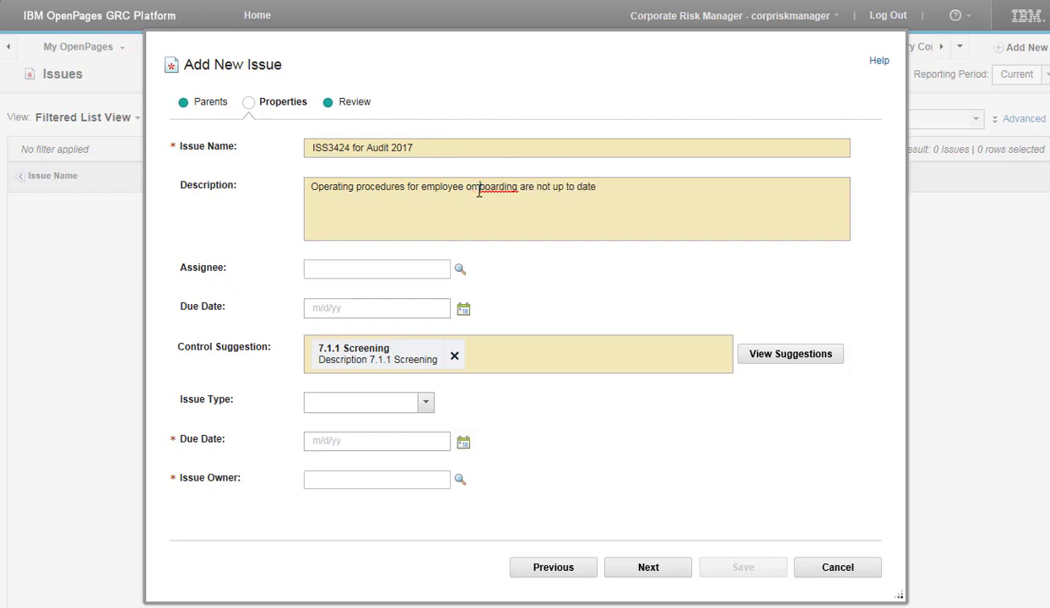
# - Regenerate the control suggestions, choose 12.1.1 Documented operating procedures for the issue, and review its selected parents
pyautogui.click(784, 355)
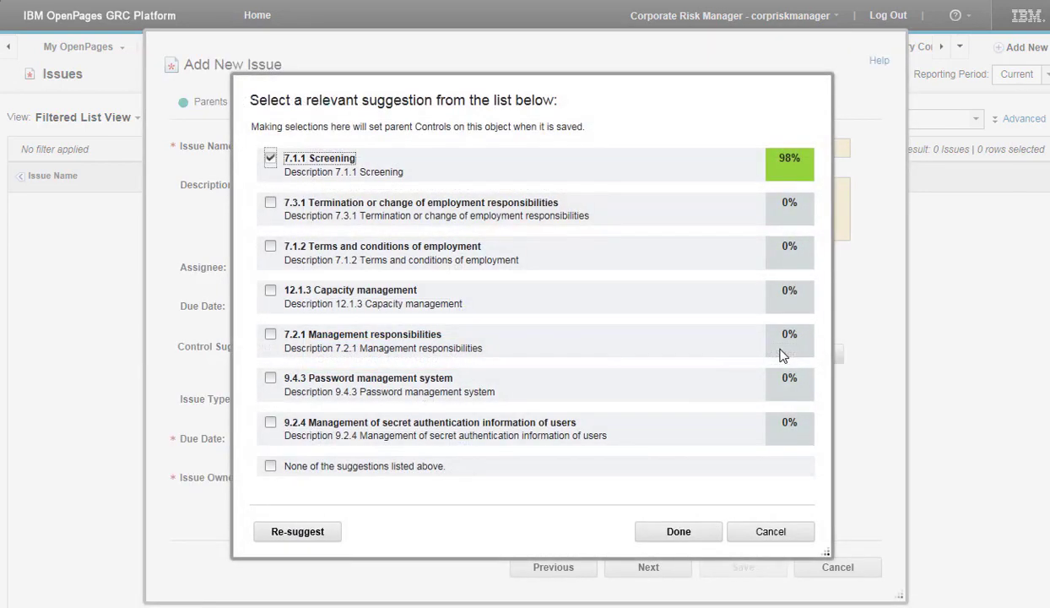
pyautogui.click(309, 536)
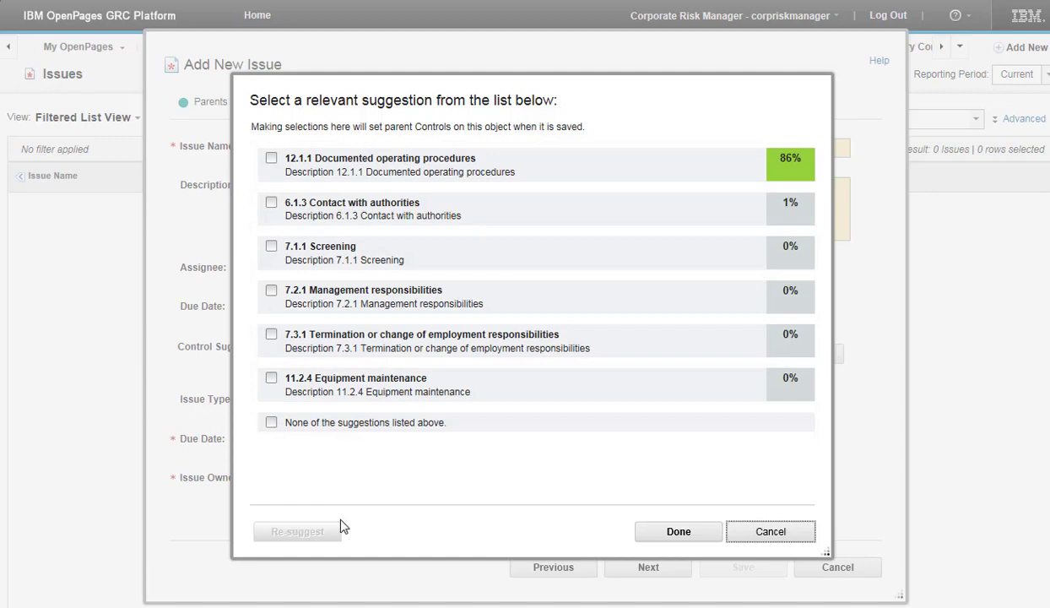
pyautogui.click(271, 159)
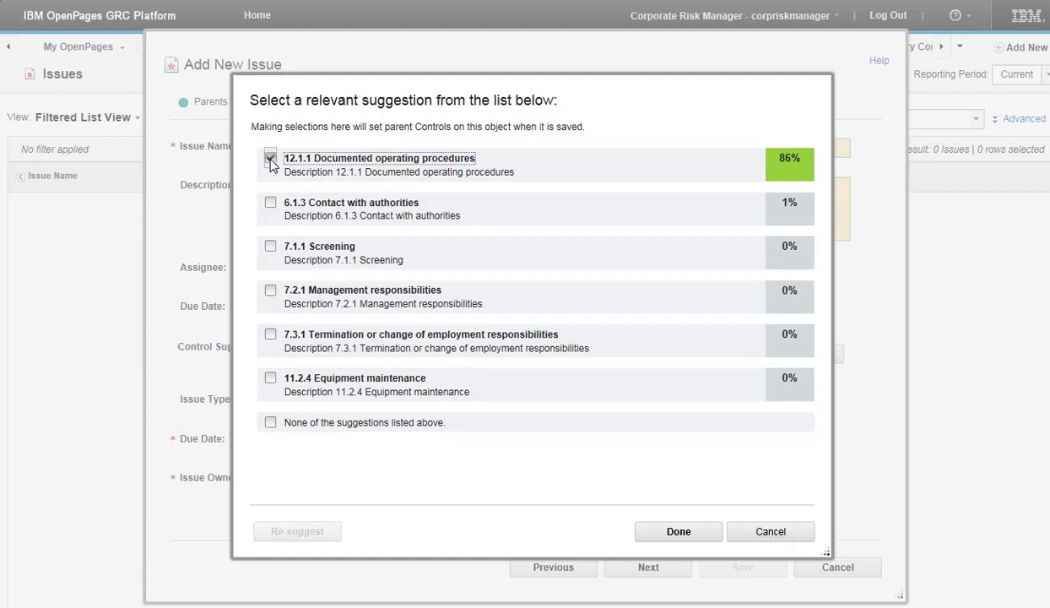
pyautogui.click(658, 532)
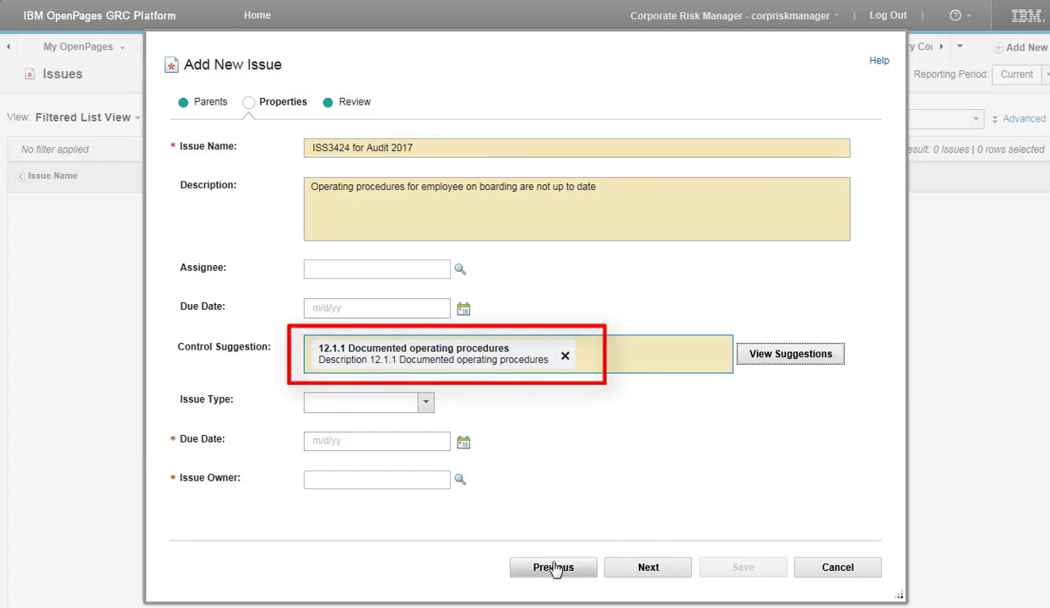
pyautogui.click(208, 112)
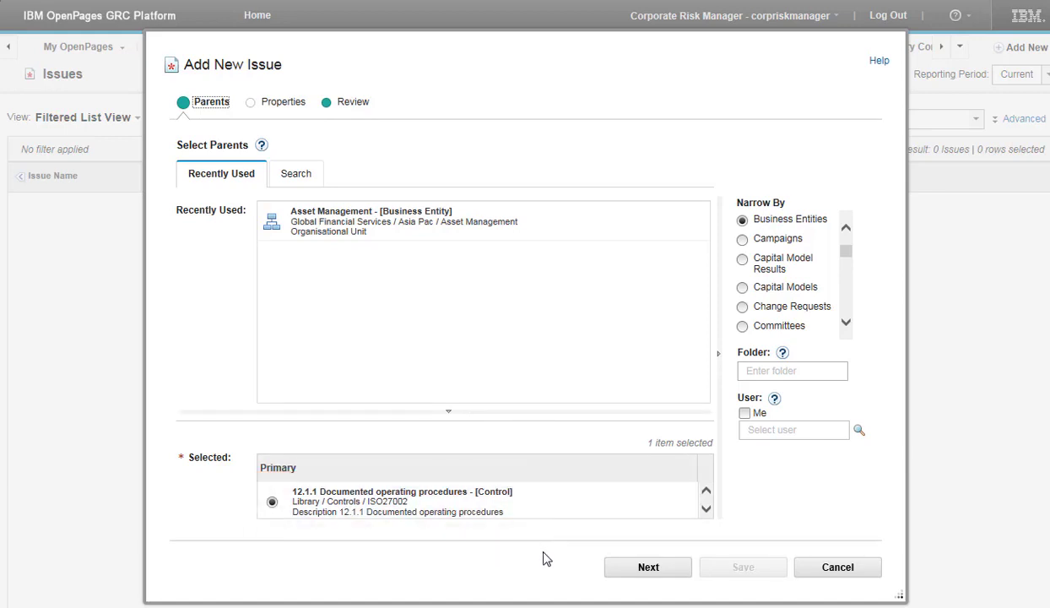
pyautogui.click(648, 566)
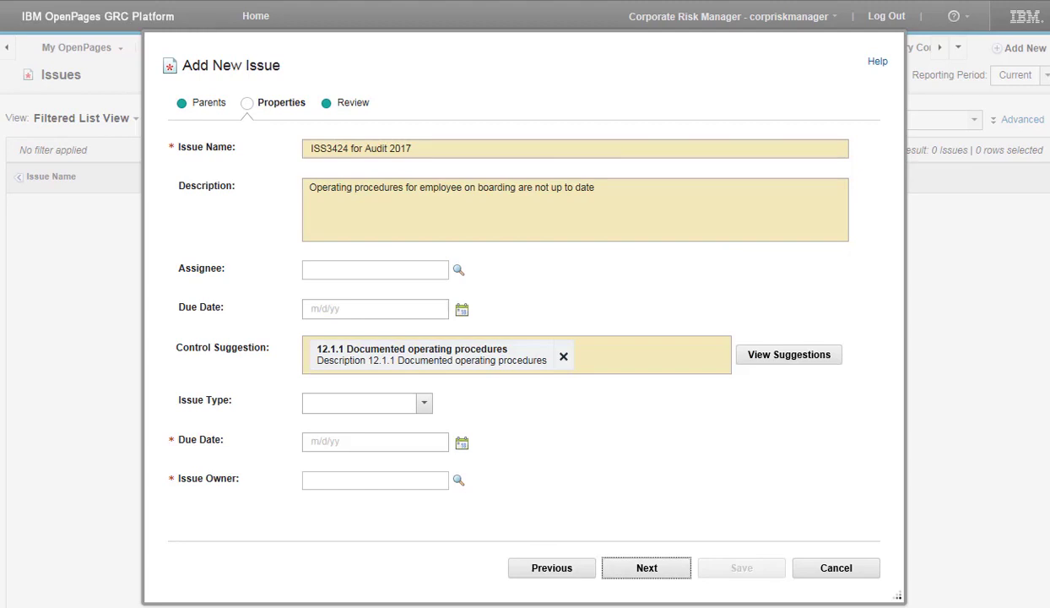